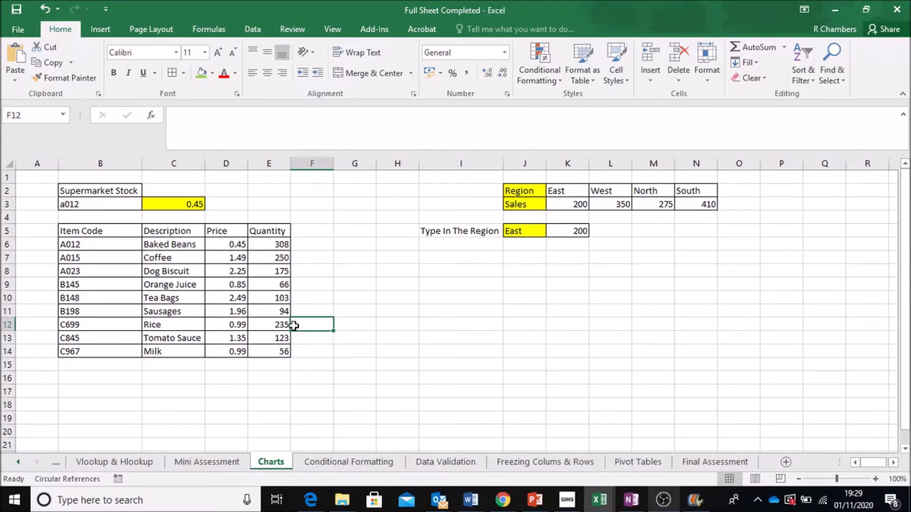
{"action": "left_click_drag", "start_coordinate": [111, 231], "coordinate": [267, 352]}
{"action": "left_click", "coordinate": [101, 30]}
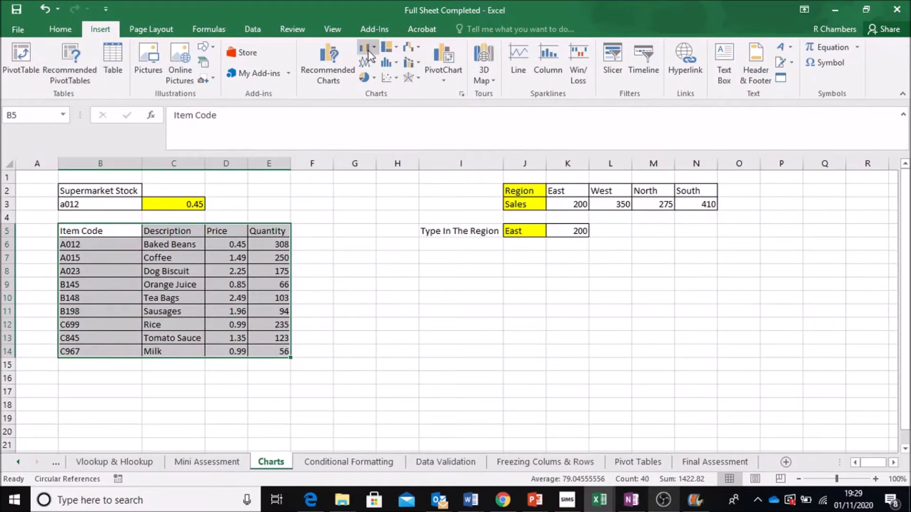
{"action": "left_click", "coordinate": [372, 50]}
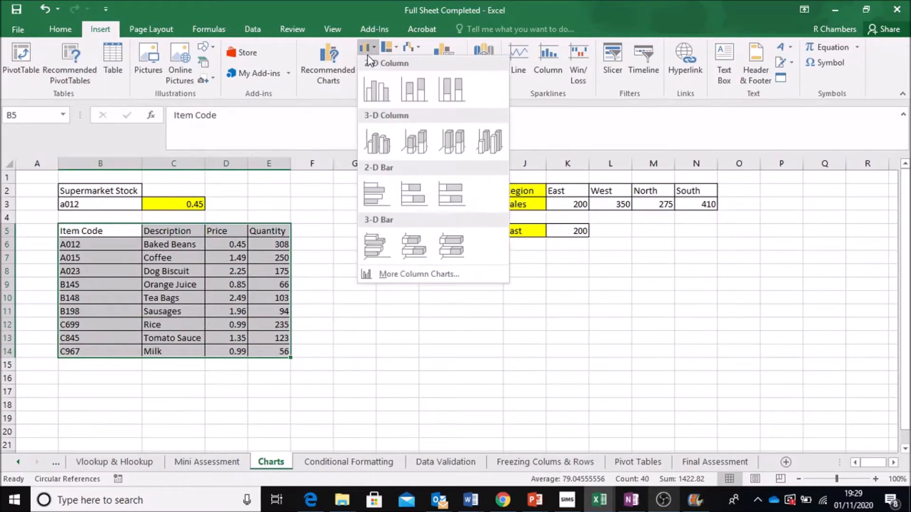
{"action": "left_click", "coordinate": [376, 91]}
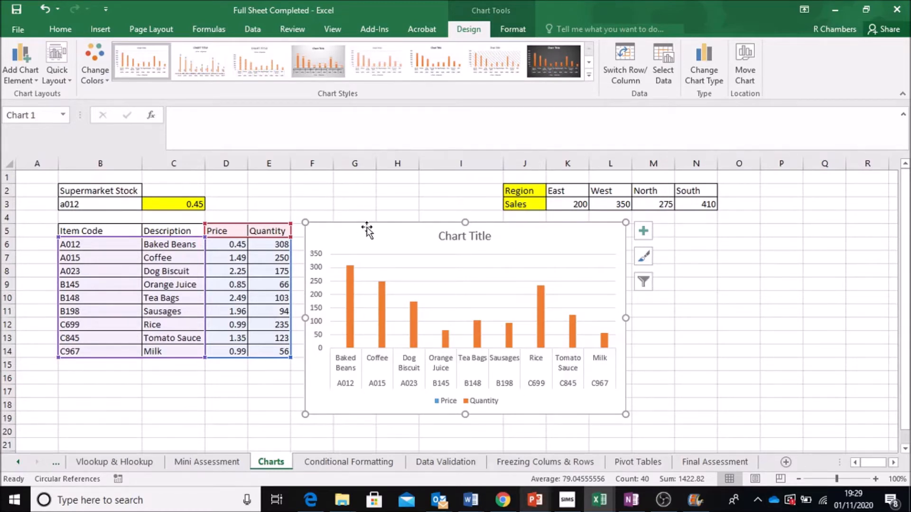
{"action": "key", "text": "Delete"}
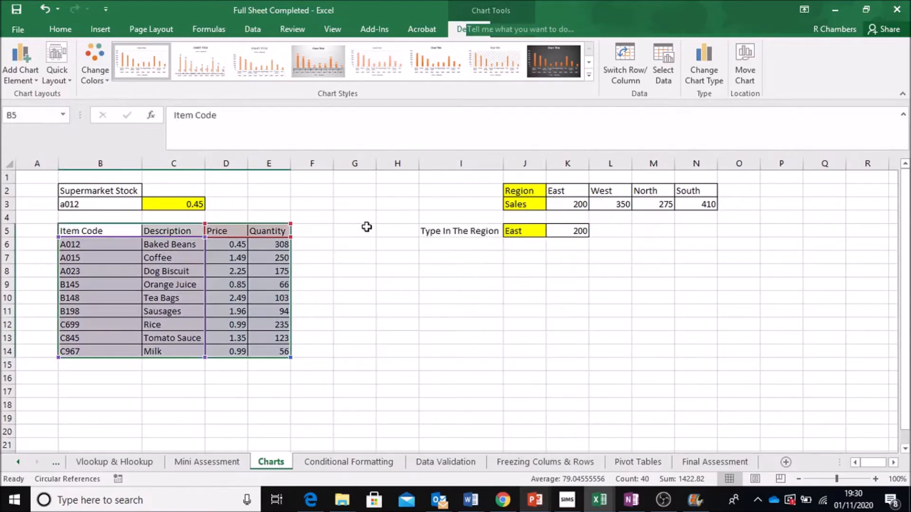
{"action": "left_click", "coordinate": [331, 219]}
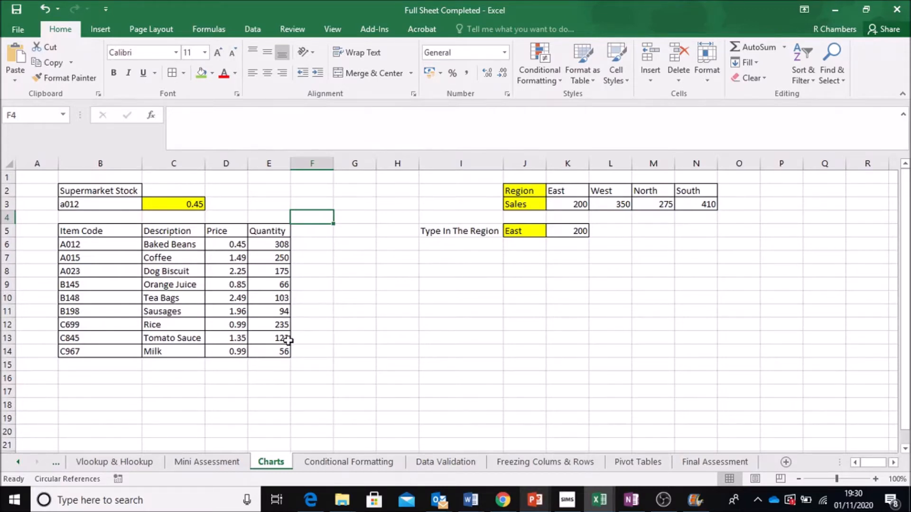
{"action": "left_click", "coordinate": [185, 268]}
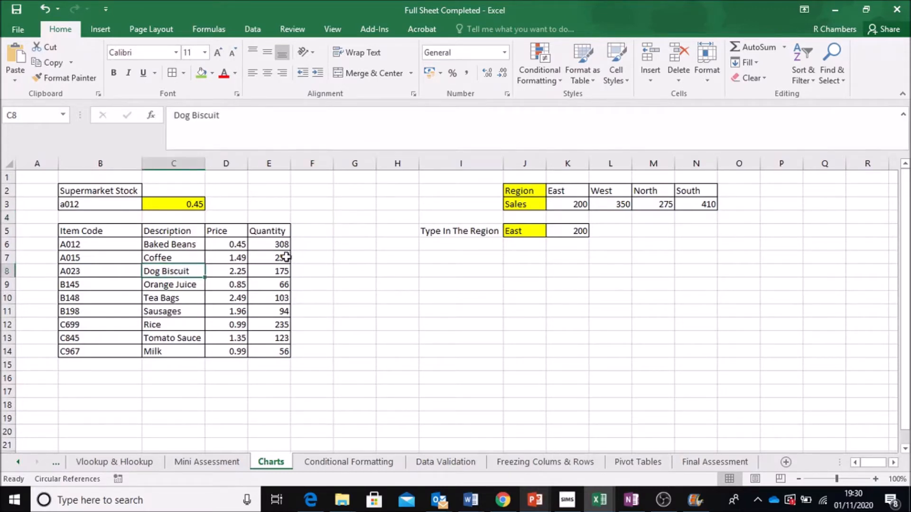
{"action": "left_click", "coordinate": [282, 257]}
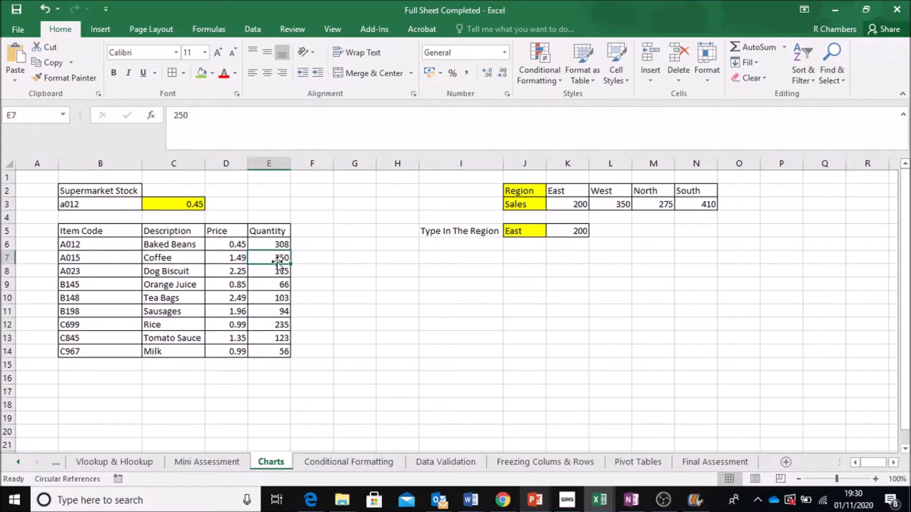
Step: Insert a clustered column chart from the Description and Quantity columns of the stock table
{"action": "left_click", "coordinate": [188, 232]}
{"action": "left_click", "coordinate": [212, 231]}
{"action": "left_click_drag", "start_coordinate": [202, 230], "coordinate": [193, 350]}
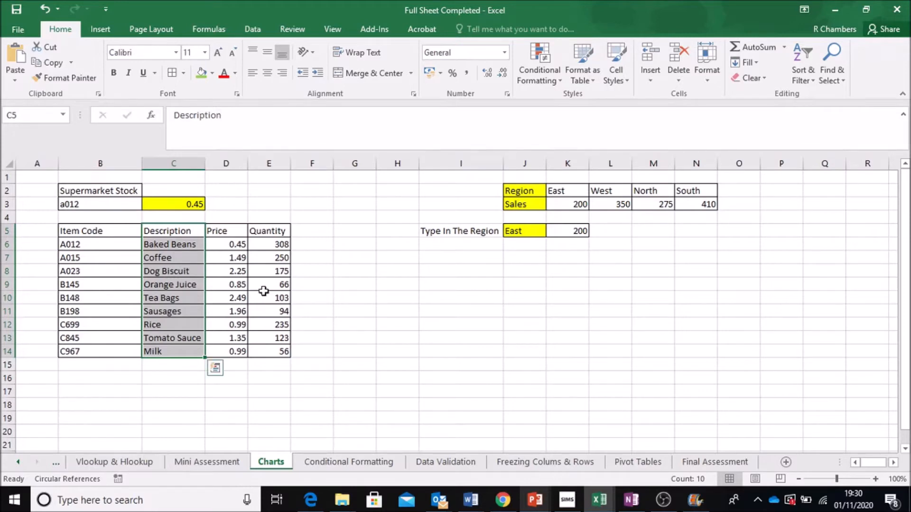
{"action": "left_click_drag", "start_coordinate": [282, 231], "coordinate": [282, 350]}
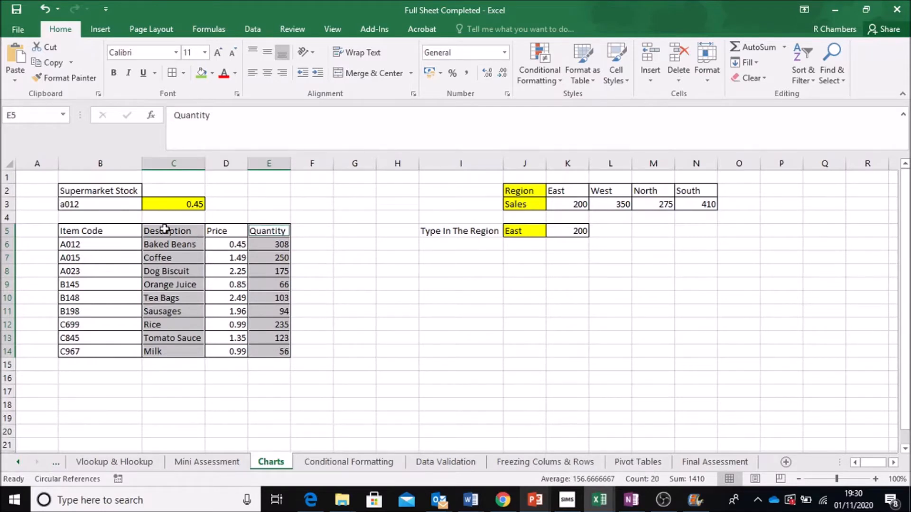
{"action": "left_click", "coordinate": [98, 30]}
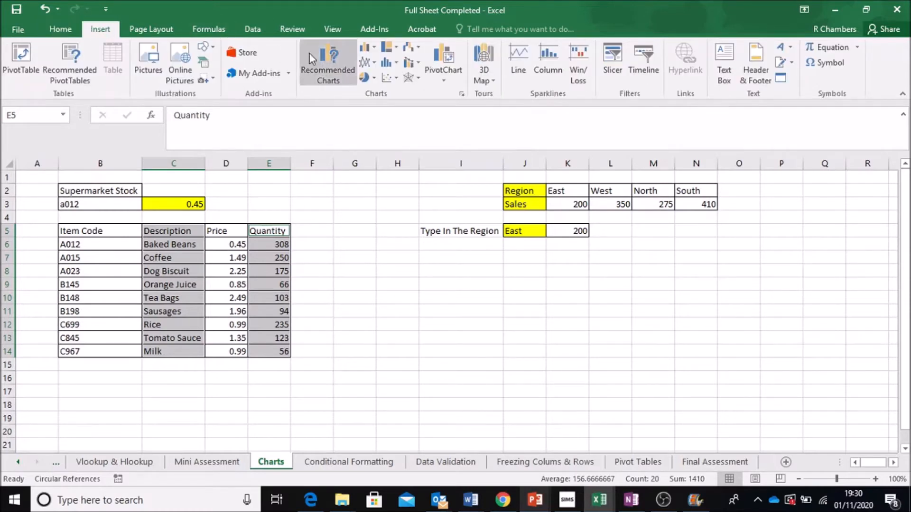
{"action": "left_click", "coordinate": [368, 51]}
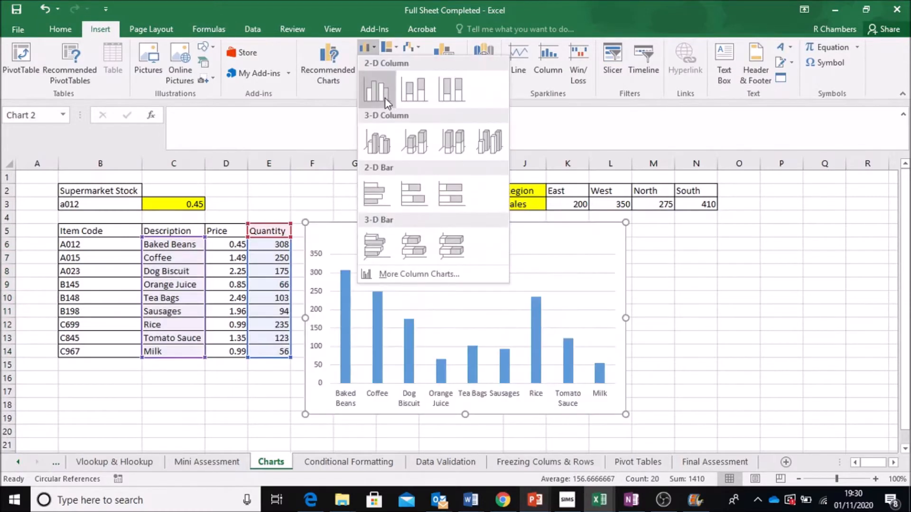
{"action": "left_click", "coordinate": [385, 99]}
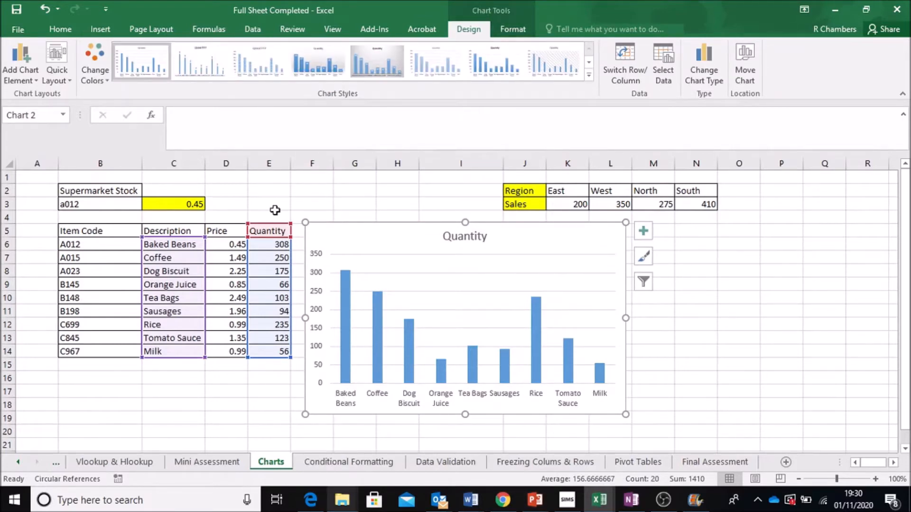
Step: Apply the quick layout with axis titles and a side legend to the chart
{"action": "left_click", "coordinate": [525, 29]}
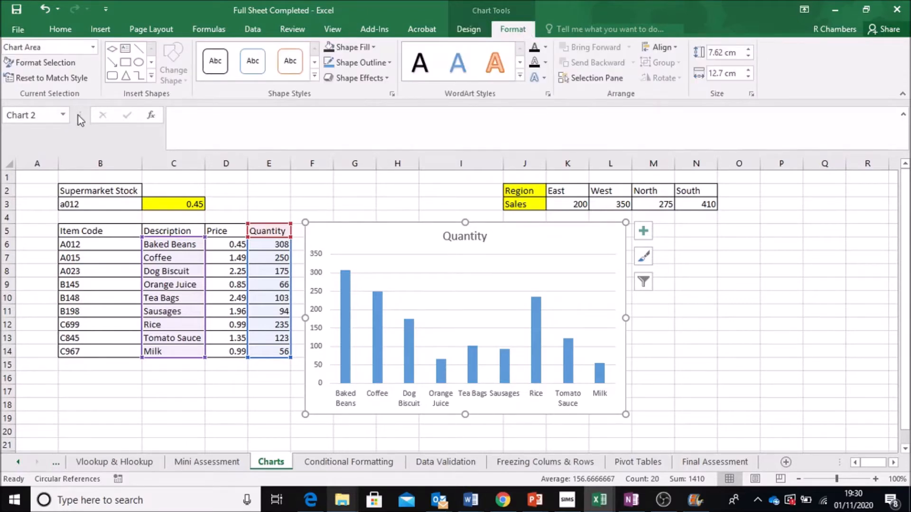
{"action": "left_click", "coordinate": [469, 29]}
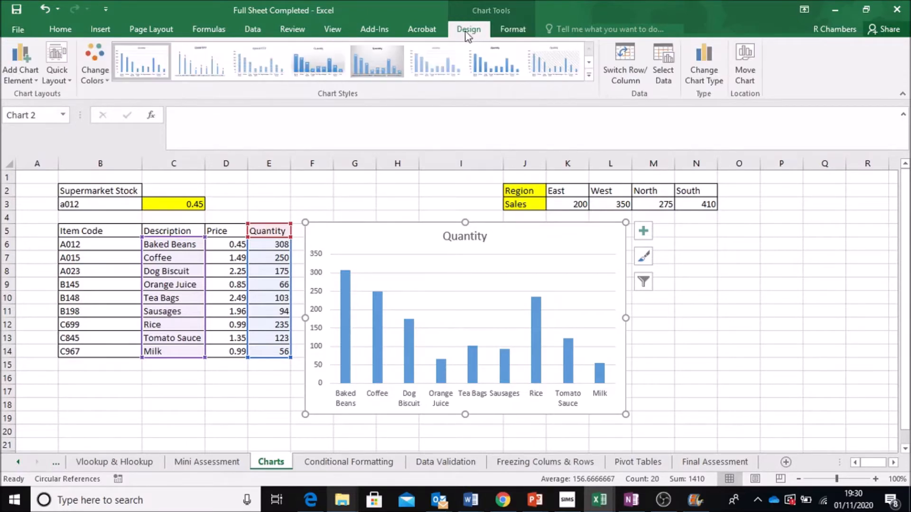
{"action": "left_click", "coordinate": [67, 83]}
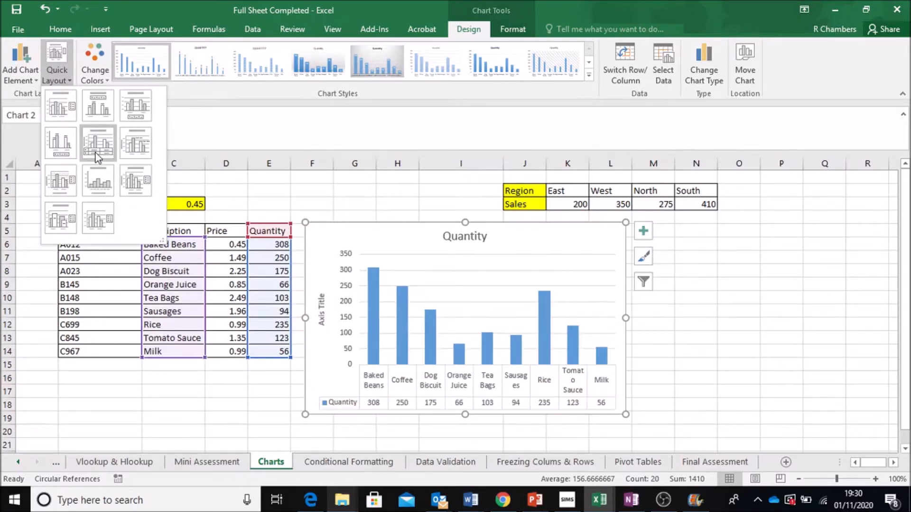
{"action": "left_click", "coordinate": [67, 184]}
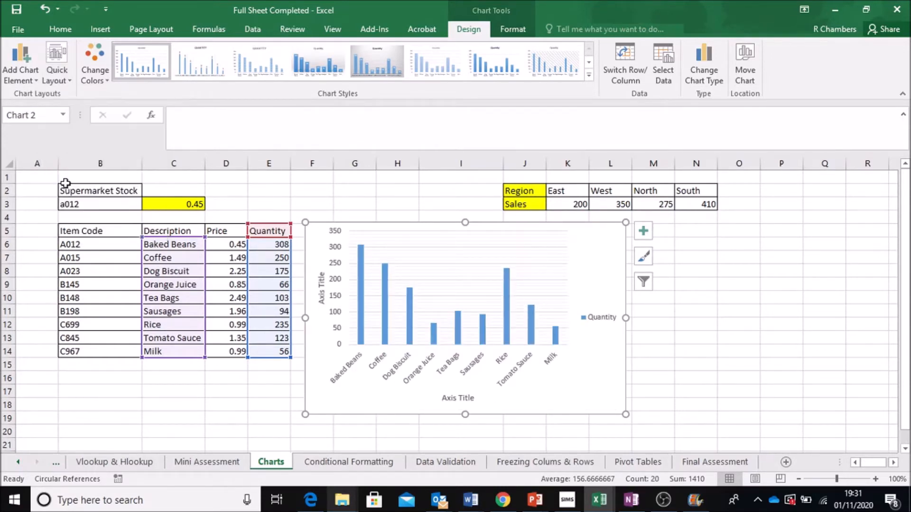
Step: Rename the horizontal axis title to Description
{"action": "left_click", "coordinate": [457, 398]}
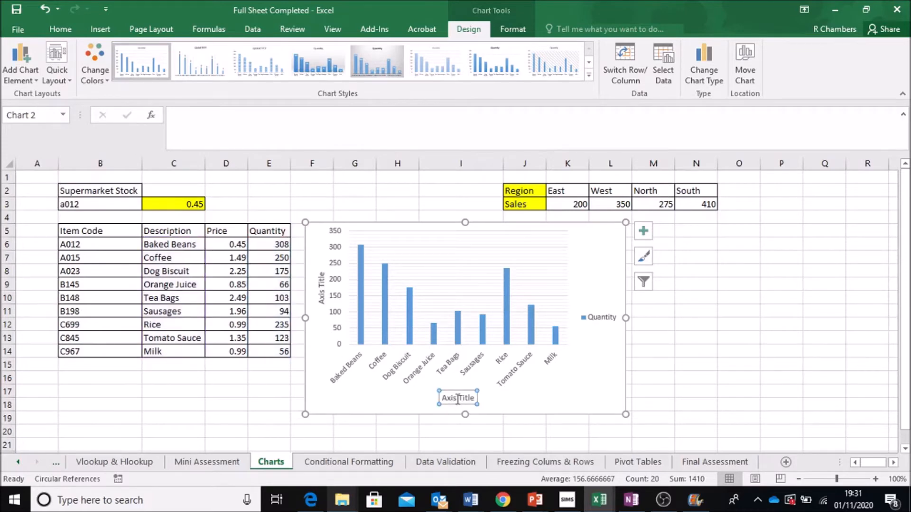
{"action": "left_click_drag", "start_coordinate": [475, 399], "coordinate": [442, 398]}
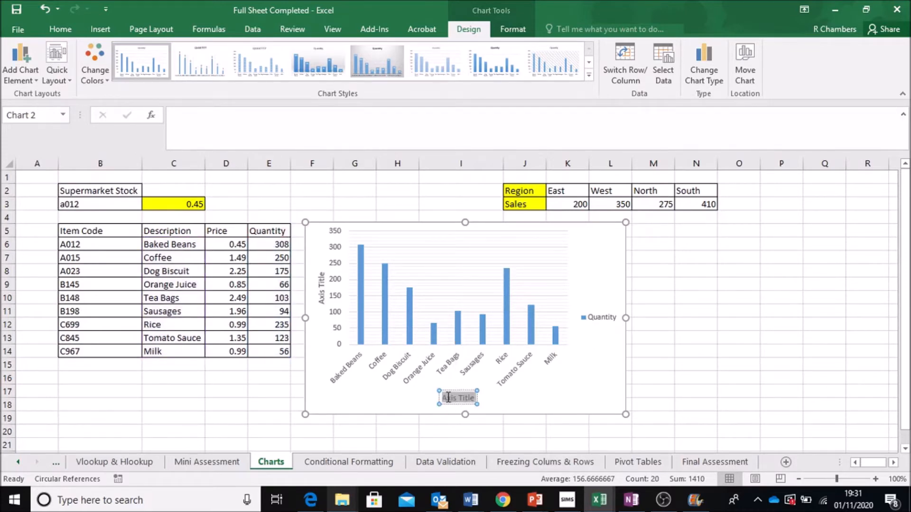
{"action": "type", "text": "Description"}
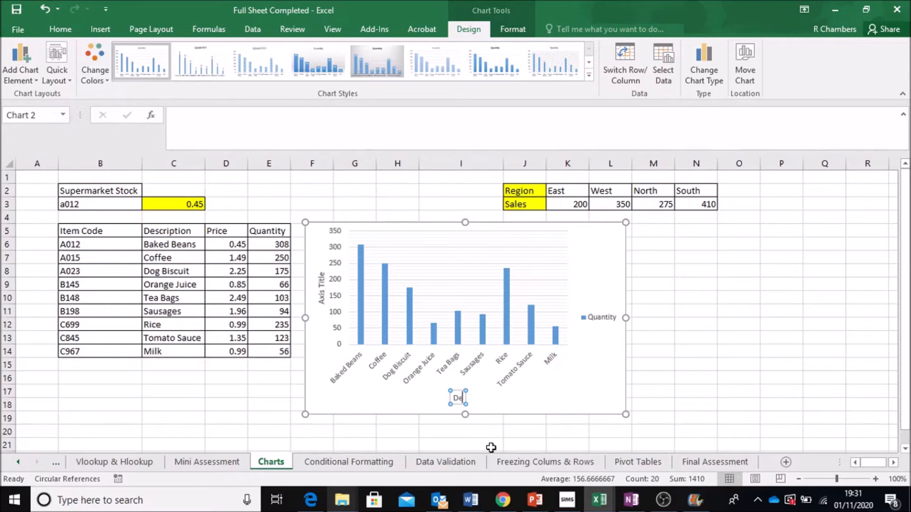
Step: Rename the vertical axis title to Quantity
{"action": "left_click", "coordinate": [320, 284]}
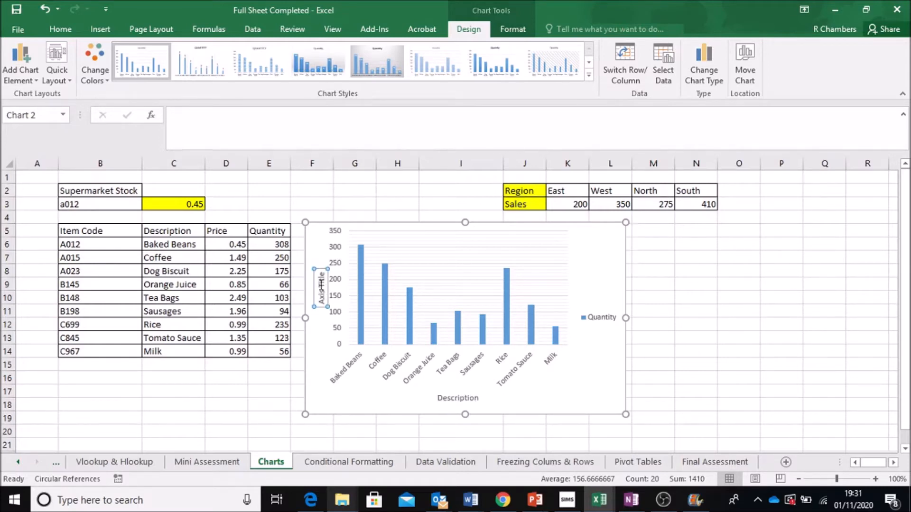
{"action": "left_click", "coordinate": [320, 283]}
{"action": "left_click_drag", "start_coordinate": [322, 285], "coordinate": [326, 304]}
{"action": "type", "text": "Quant"}
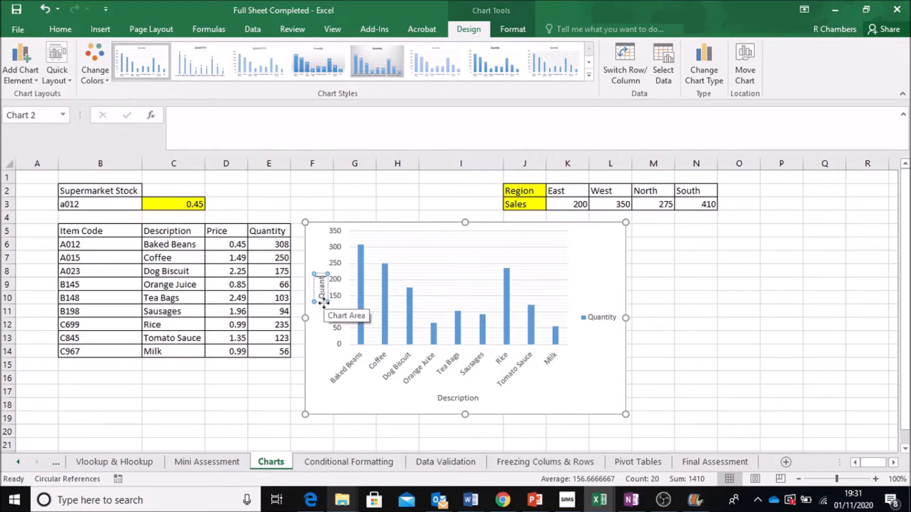
{"action": "type", "text": "ity"}
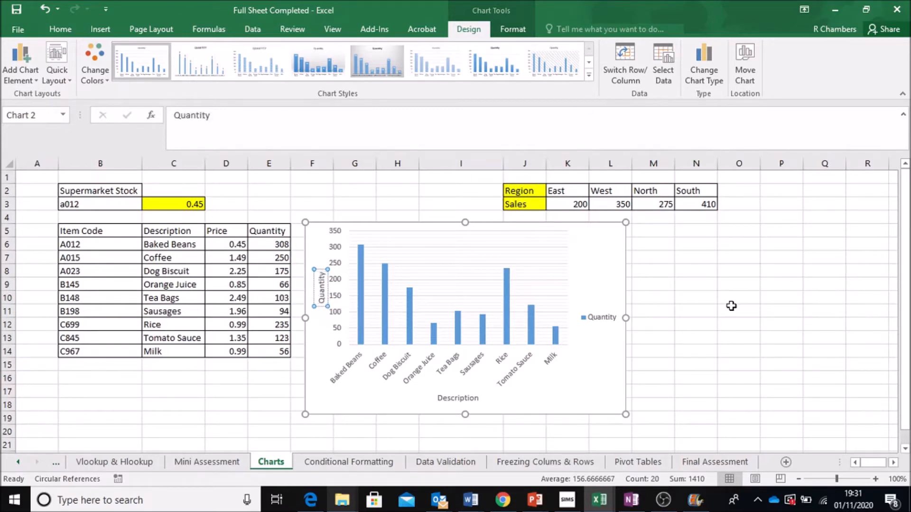
Step: Filter the chart to hide the Baked Beans, Coffee and Dog Biscuit categories
{"action": "left_click", "coordinate": [731, 306]}
{"action": "left_click", "coordinate": [591, 320]}
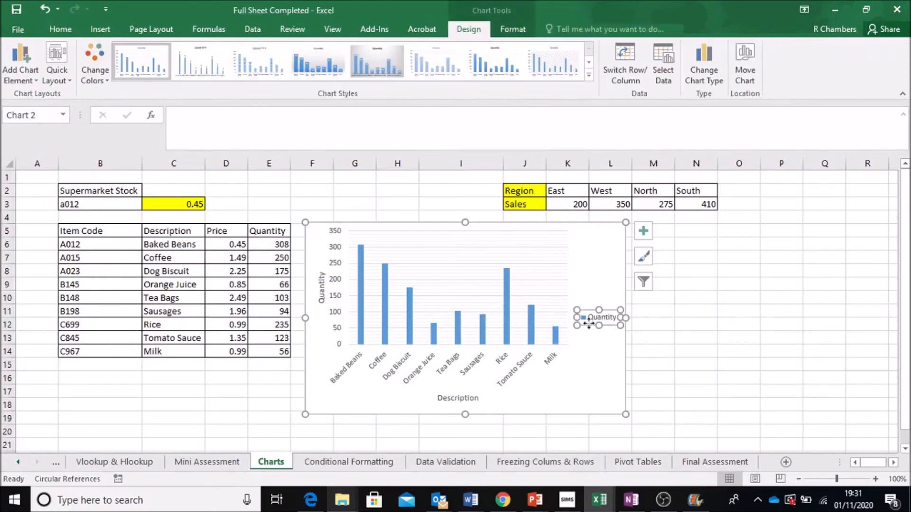
{"action": "left_click", "coordinate": [642, 277]}
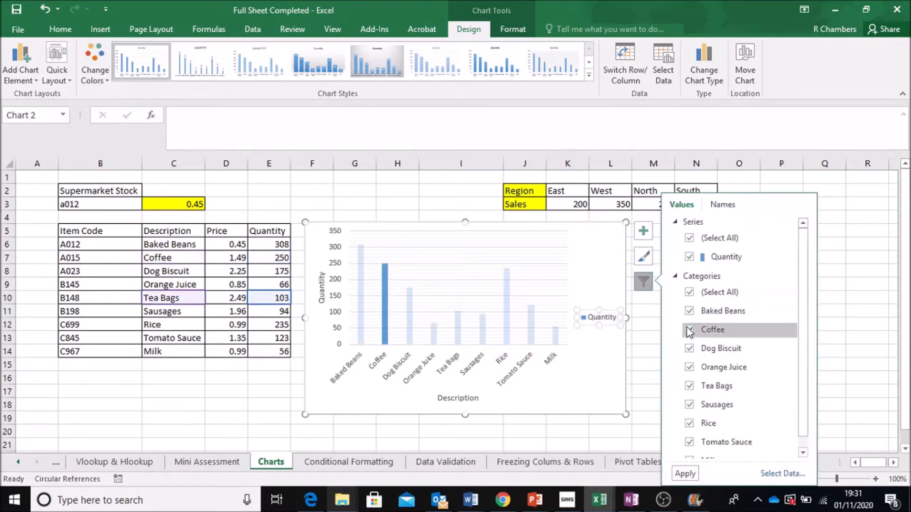
{"action": "left_click", "coordinate": [692, 312]}
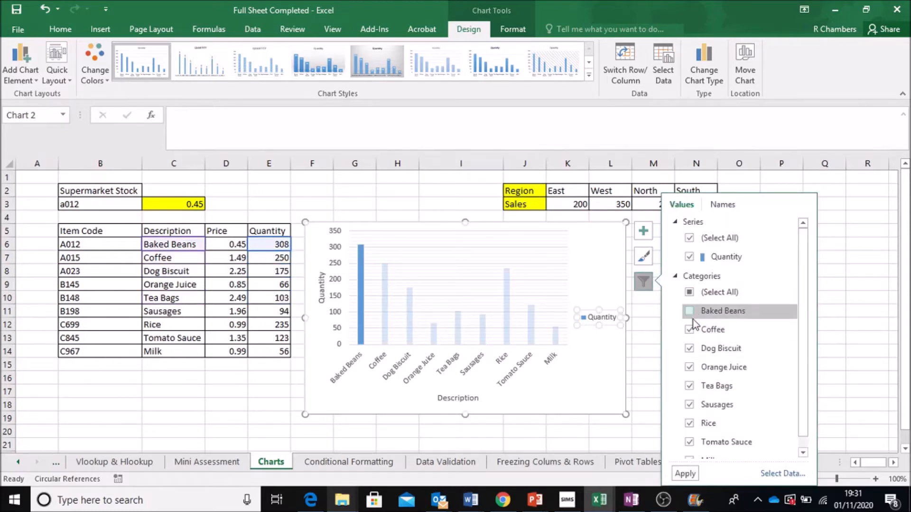
{"action": "left_click", "coordinate": [691, 329]}
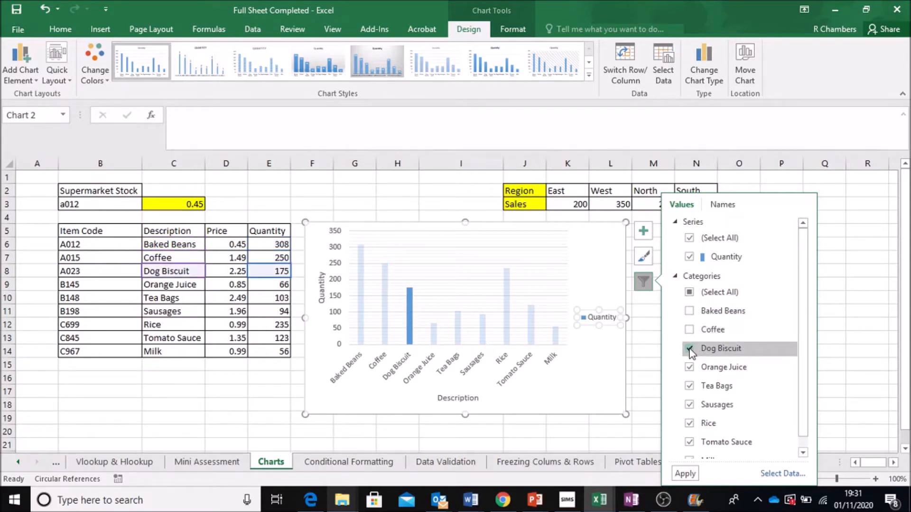
{"action": "left_click", "coordinate": [690, 350]}
{"action": "left_click", "coordinate": [684, 473]}
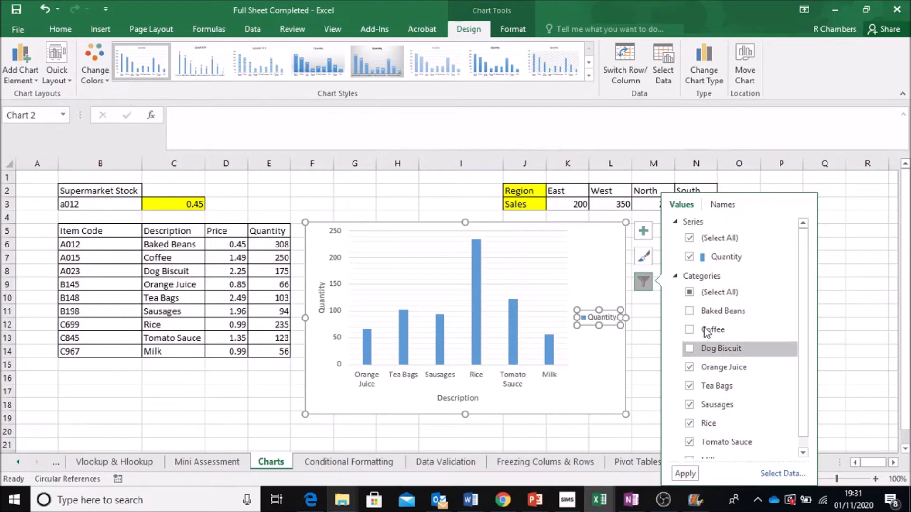
Step: Restore the Baked Beans, Coffee and Dog Biscuit categories in the chart filter
{"action": "left_click", "coordinate": [690, 311]}
{"action": "left_click", "coordinate": [690, 331]}
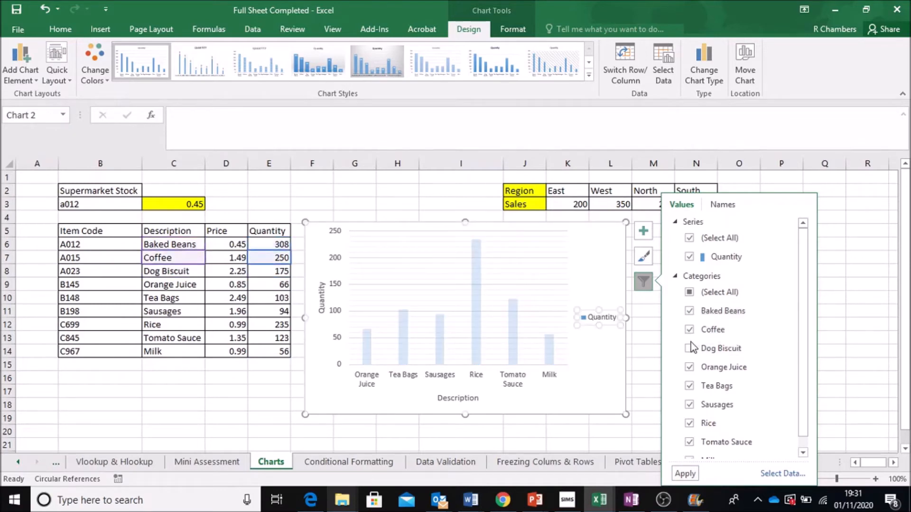
{"action": "left_click", "coordinate": [689, 348]}
{"action": "left_click", "coordinate": [685, 474]}
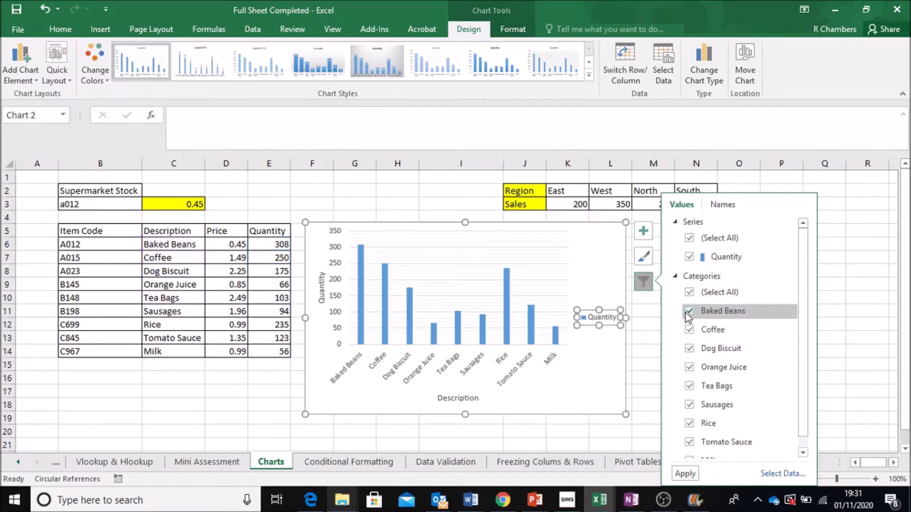
Step: Add a chart title and remove the gridlines from the chart
{"action": "left_click", "coordinate": [646, 258]}
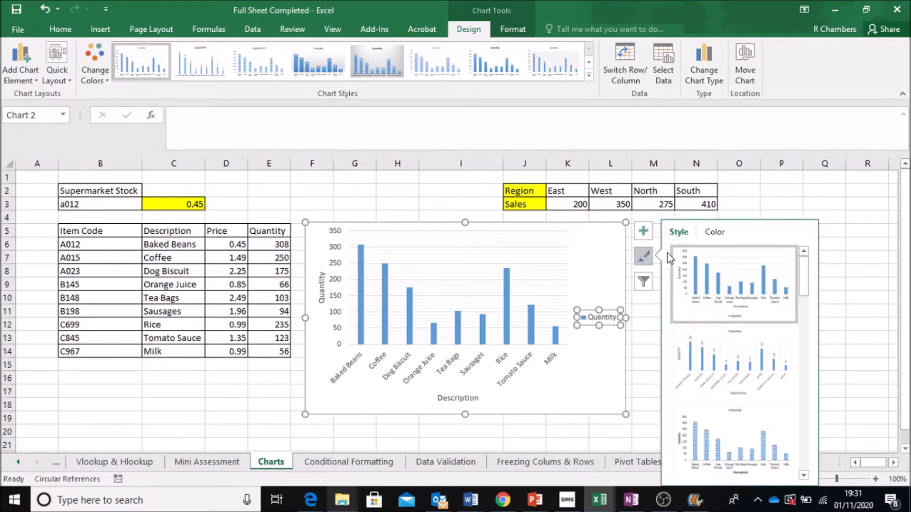
{"action": "left_click", "coordinate": [717, 233]}
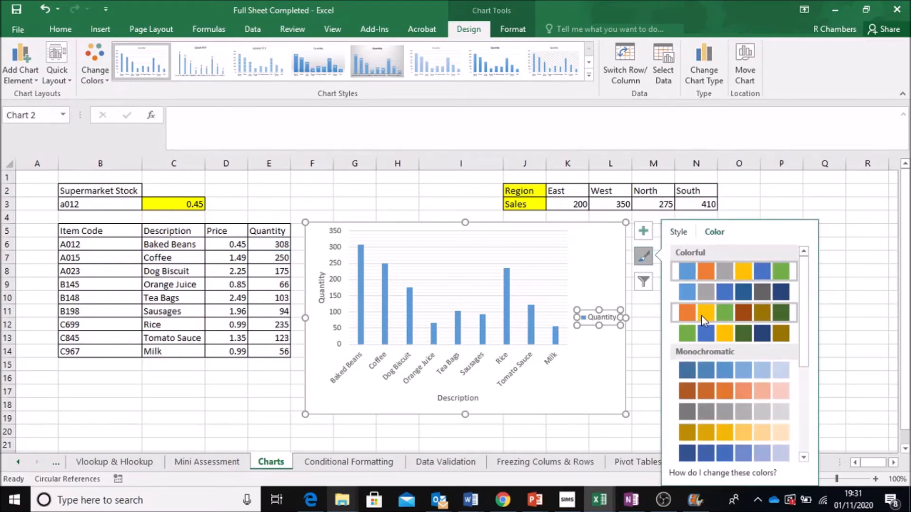
{"action": "left_click", "coordinate": [643, 231]}
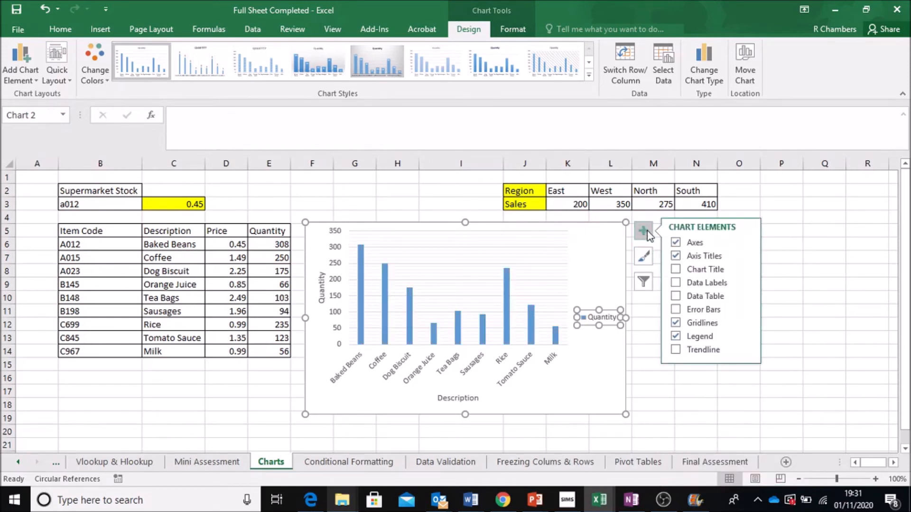
{"action": "left_click", "coordinate": [677, 270]}
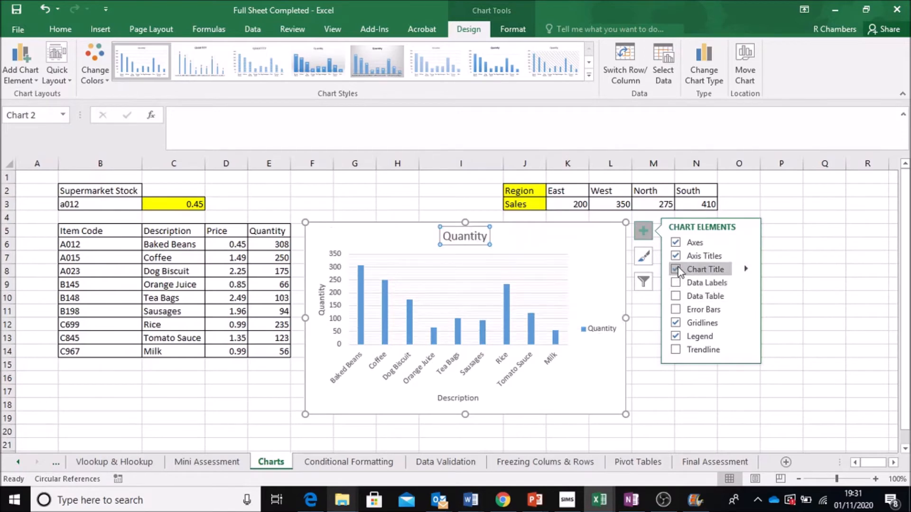
{"action": "left_click", "coordinate": [674, 323]}
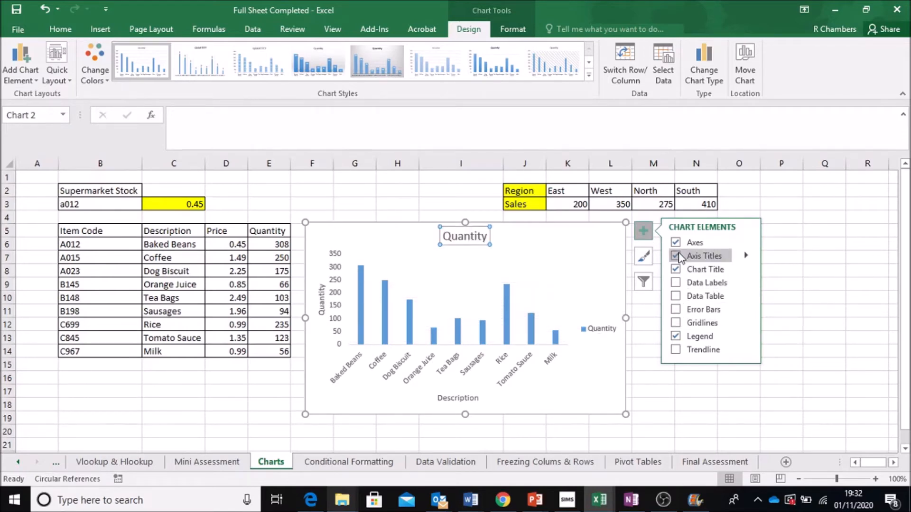
Step: Rename the chart title to Supermarket Stock
{"action": "left_click", "coordinate": [470, 236]}
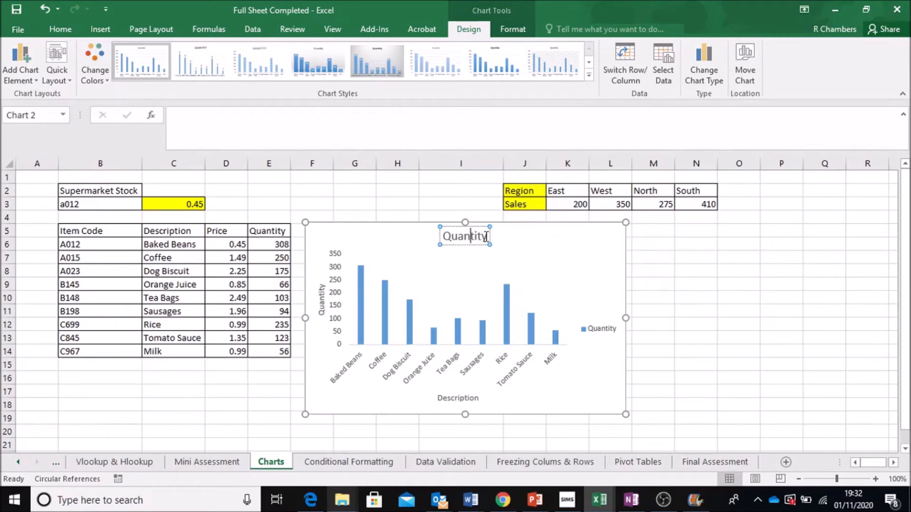
{"action": "left_click_drag", "start_coordinate": [487, 236], "coordinate": [448, 236]}
{"action": "type", "text": "Supermarket Stock"}
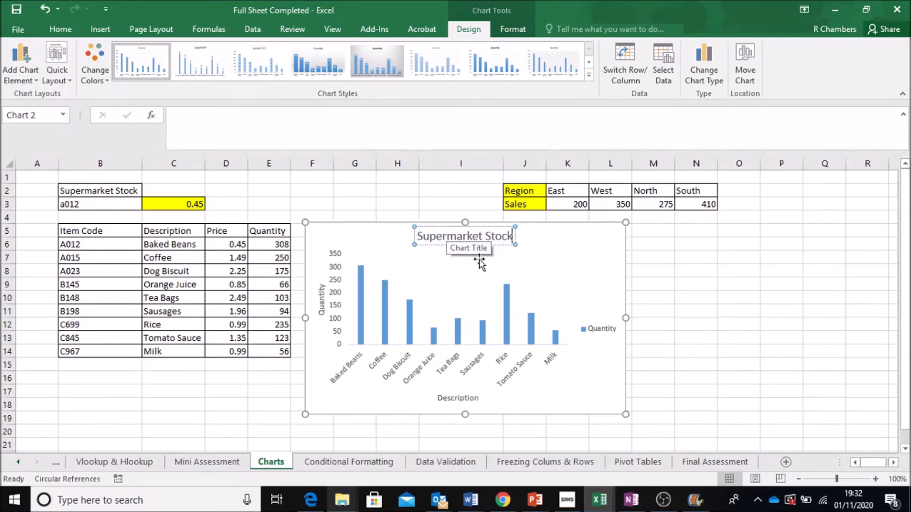
Step: Move the Supermarket Stock column chart down and left so it sits beneath the stock table headings
{"action": "left_click", "coordinate": [678, 296]}
{"action": "left_click", "coordinate": [595, 232]}
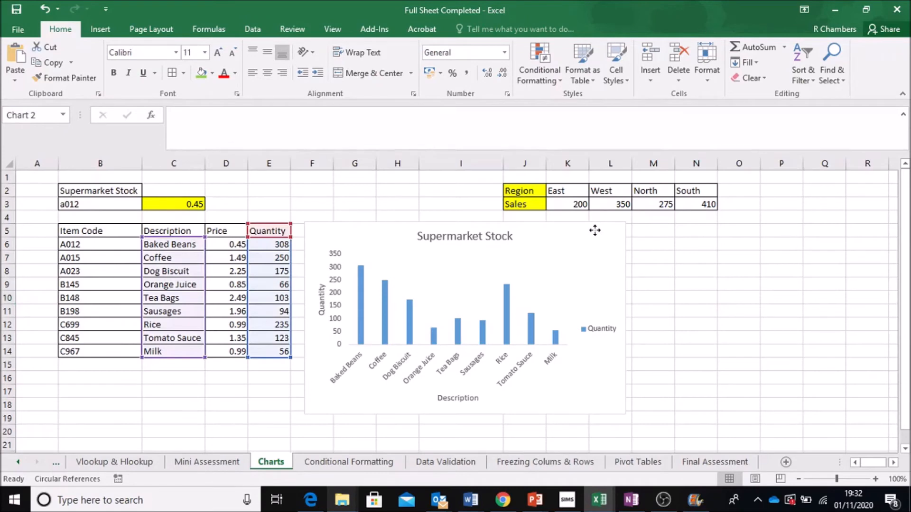
{"action": "left_click_drag", "start_coordinate": [590, 226], "coordinate": [298, 255]}
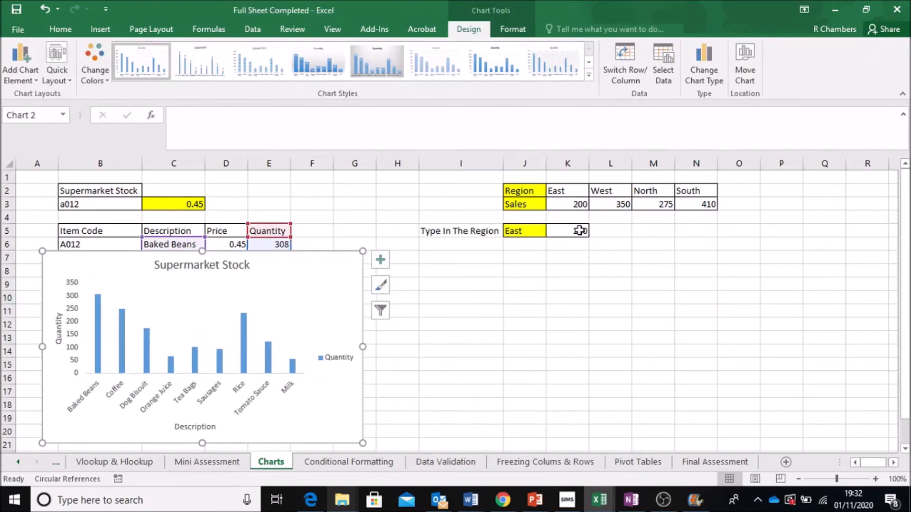
Step: Insert a 2-D pie chart of the East, West, North and South sales figures and place it below the region table
{"action": "left_click", "coordinate": [616, 286]}
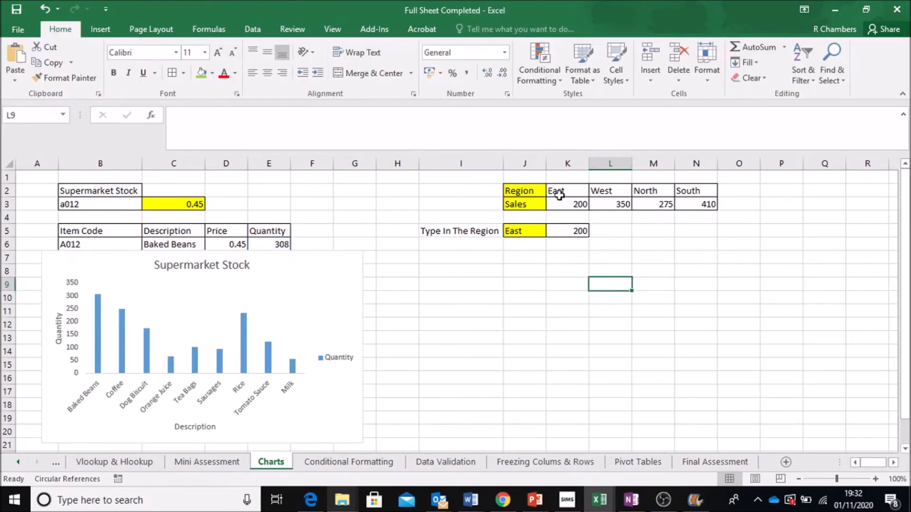
{"action": "left_click_drag", "start_coordinate": [562, 190], "coordinate": [692, 202]}
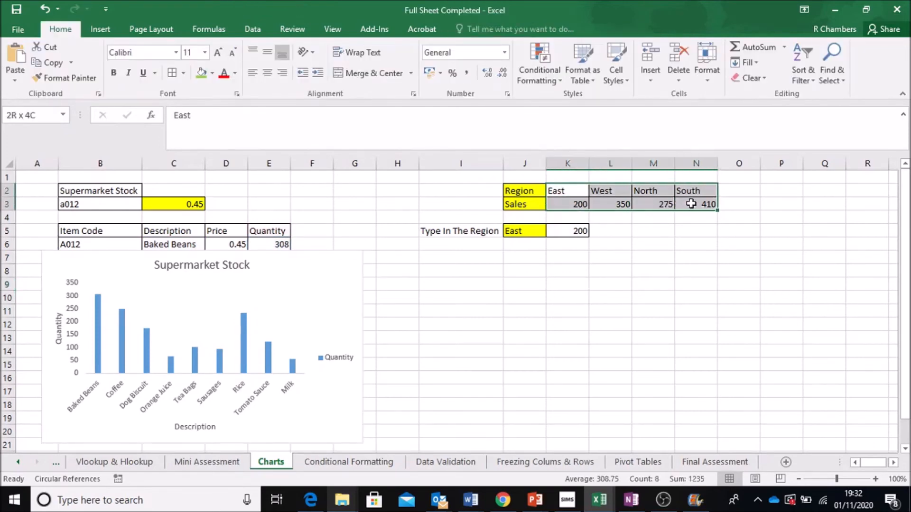
{"action": "left_click", "coordinate": [100, 29]}
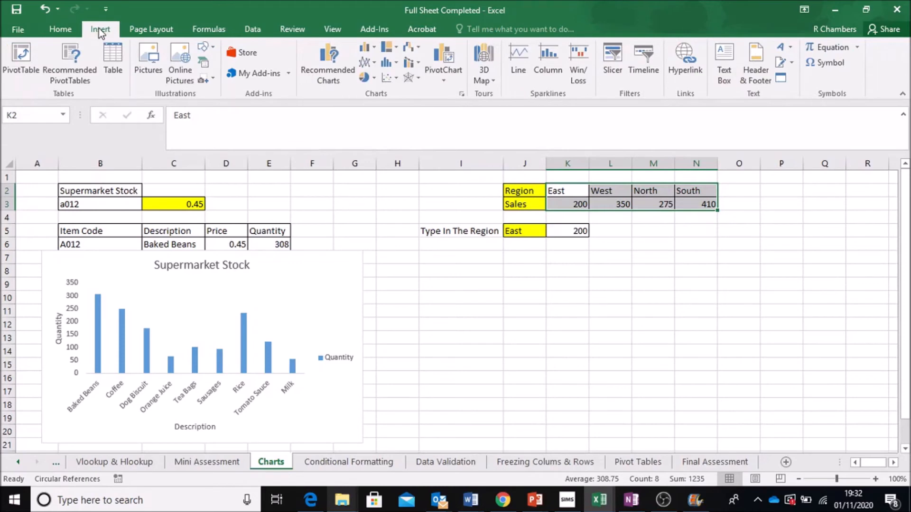
{"action": "left_click", "coordinate": [373, 78]}
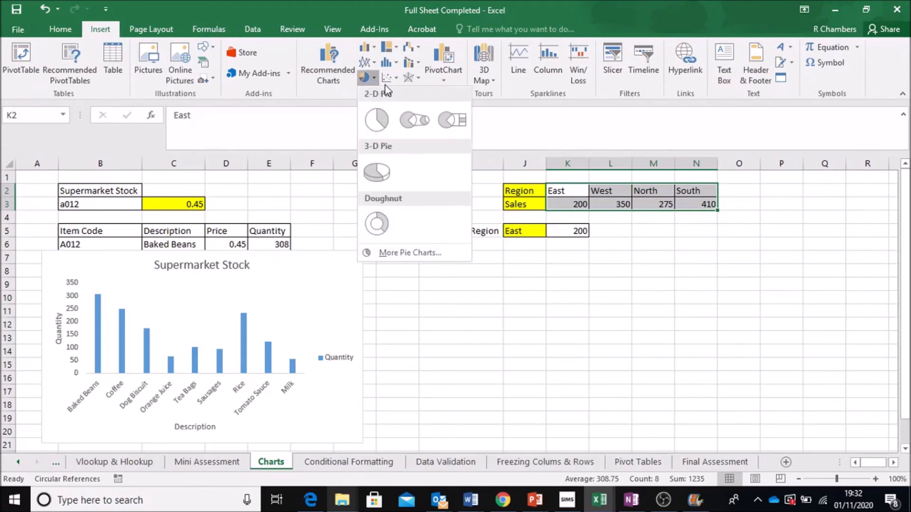
{"action": "left_click", "coordinate": [372, 124]}
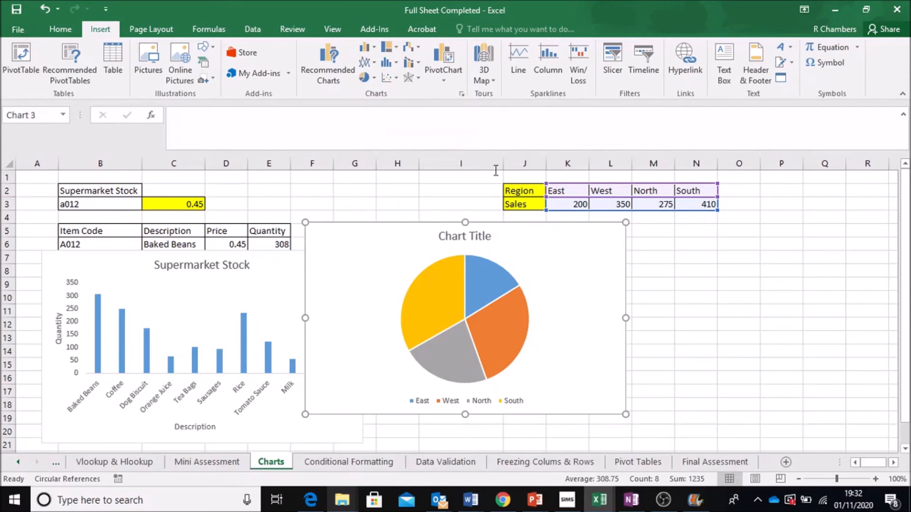
{"action": "mouse_move", "coordinate": [405, 240]}
{"action": "left_mouse_down"}
{"action": "mouse_move", "coordinate": [744, 268]}
{"action": "mouse_move", "coordinate": [608, 233]}
{"action": "mouse_move", "coordinate": [583, 248]}
{"action": "left_mouse_up"}
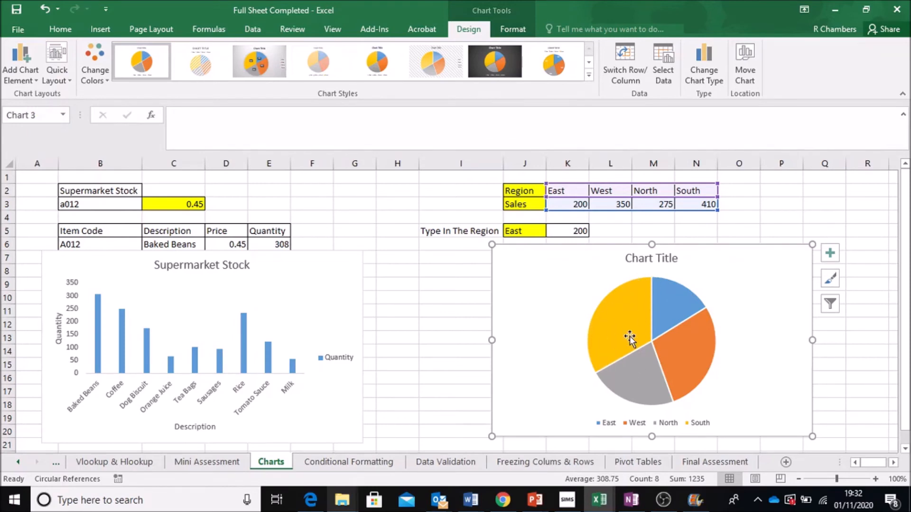
Step: Rename the pie chart's title to Percent of Sales
{"action": "left_click", "coordinate": [662, 260]}
{"action": "left_click_drag", "start_coordinate": [677, 262], "coordinate": [627, 259]}
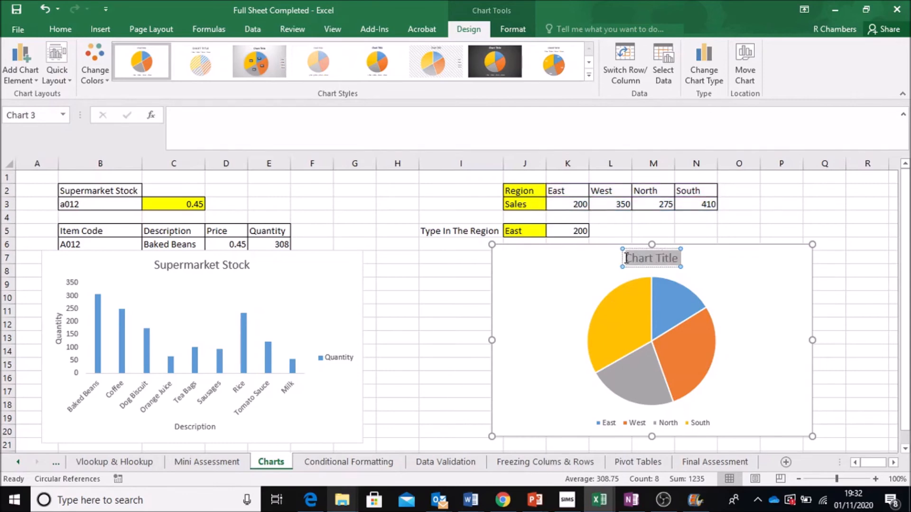
{"action": "type", "text": "Percent"}
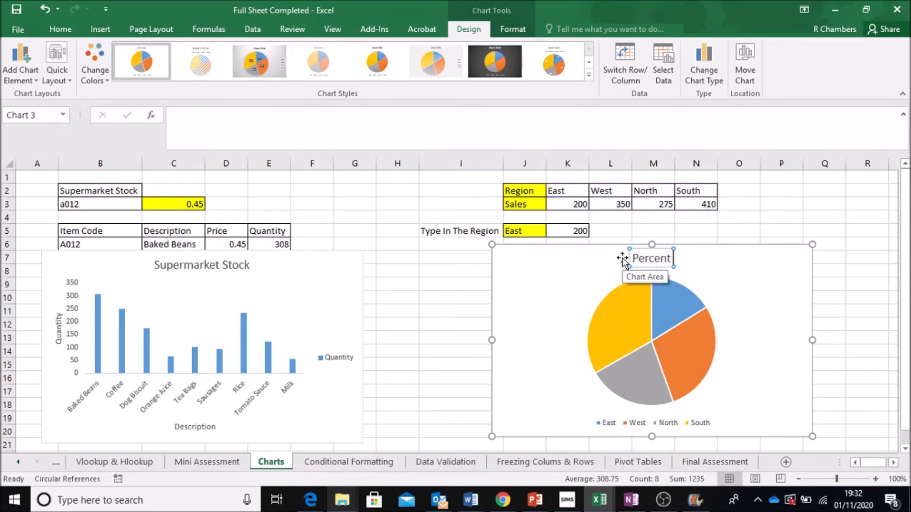
{"action": "type", "text": " of Sales"}
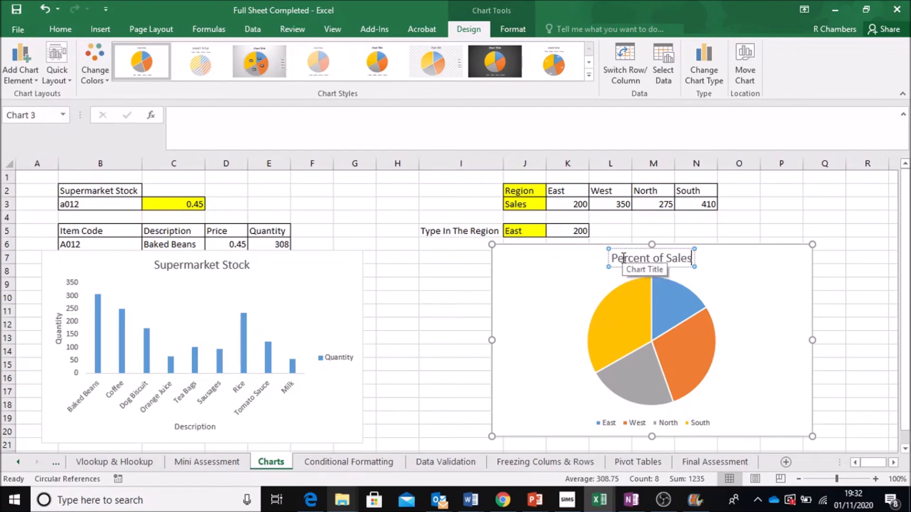
{"action": "left_click", "coordinate": [858, 323]}
Step: Filter the pie chart to hide the West category
{"action": "left_click", "coordinate": [762, 294]}
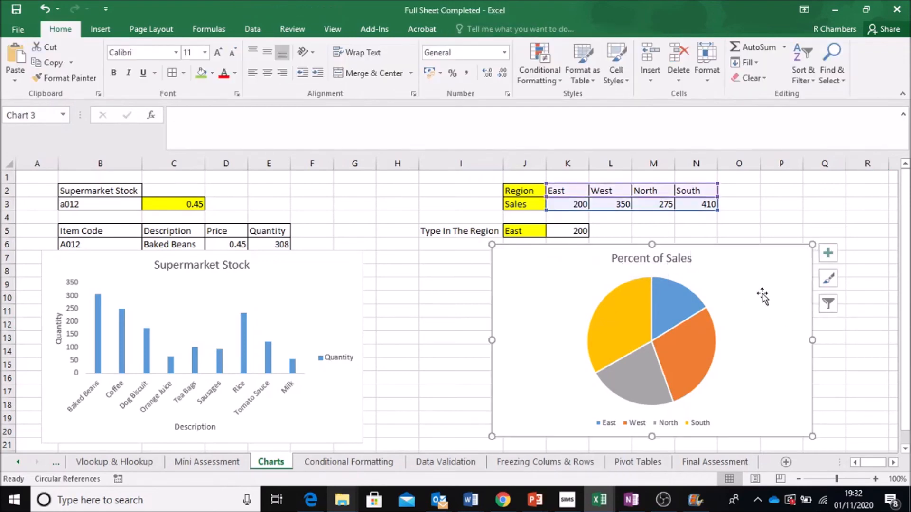
{"action": "left_click", "coordinate": [829, 306]}
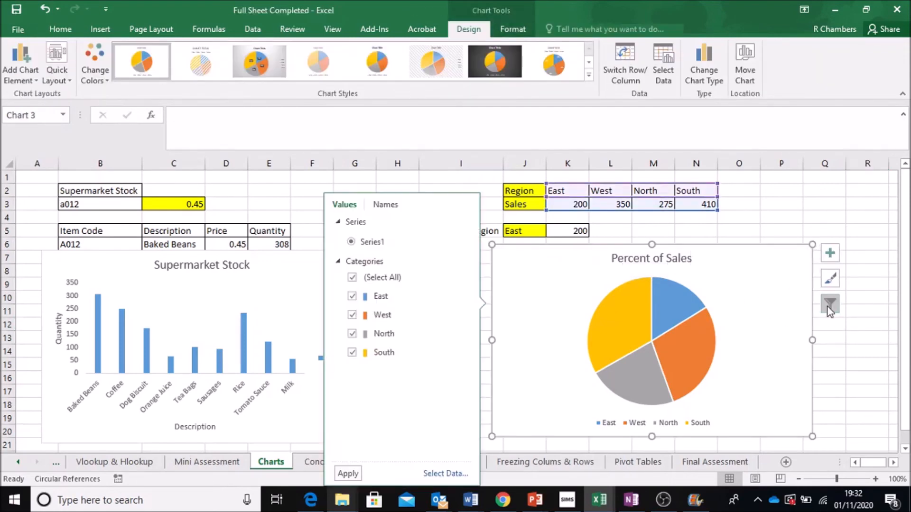
{"action": "left_click", "coordinate": [353, 315]}
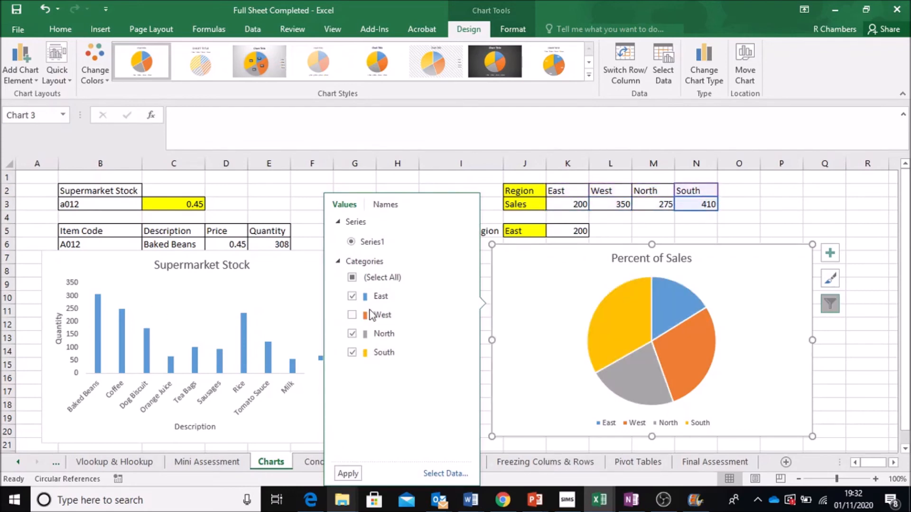
{"action": "left_click", "coordinate": [346, 474]}
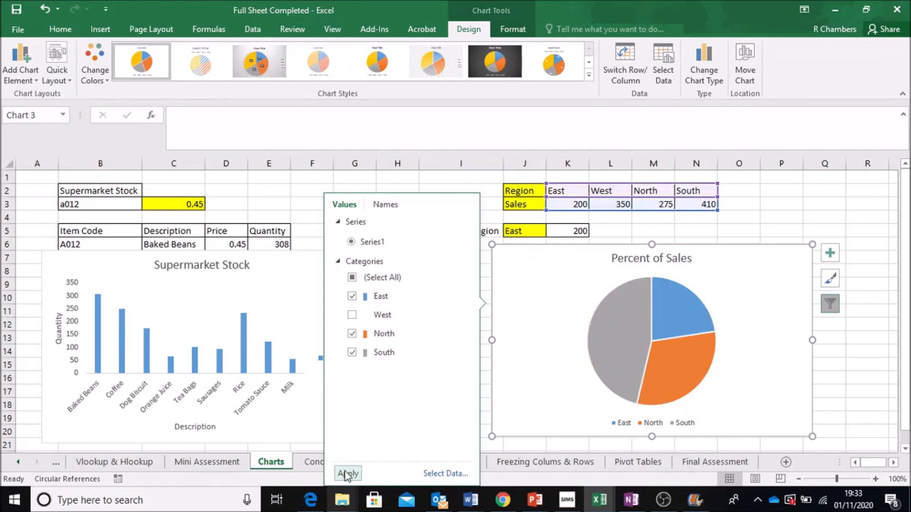
Step: Restore the West category in the pie chart filter
{"action": "left_click", "coordinate": [350, 316]}
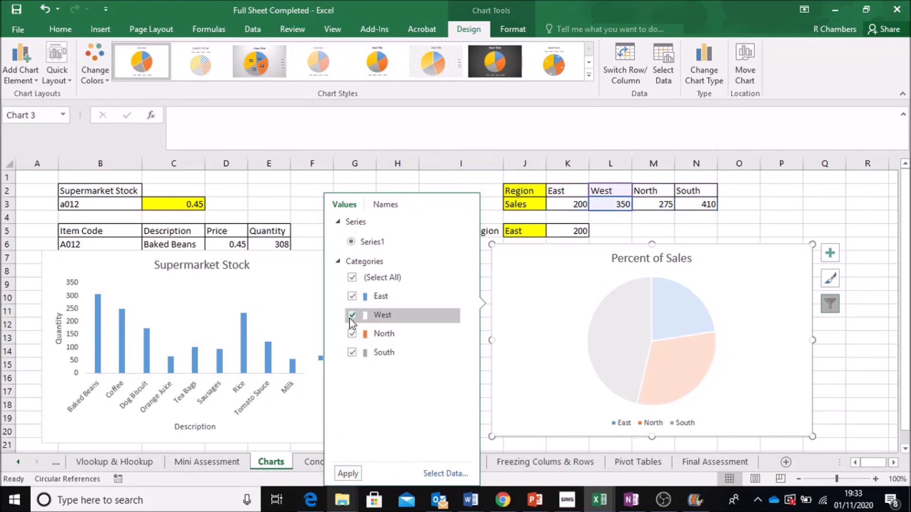
{"action": "left_click", "coordinate": [348, 474]}
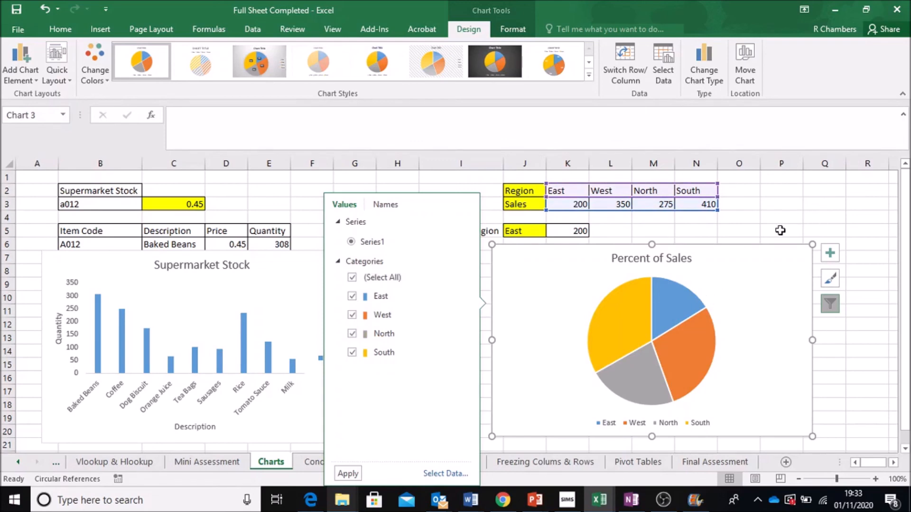
{"action": "left_click", "coordinate": [802, 217]}
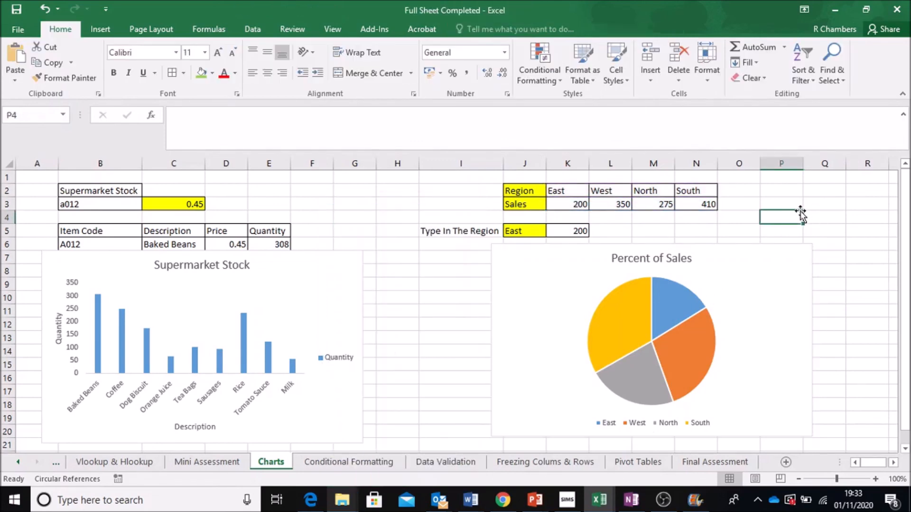